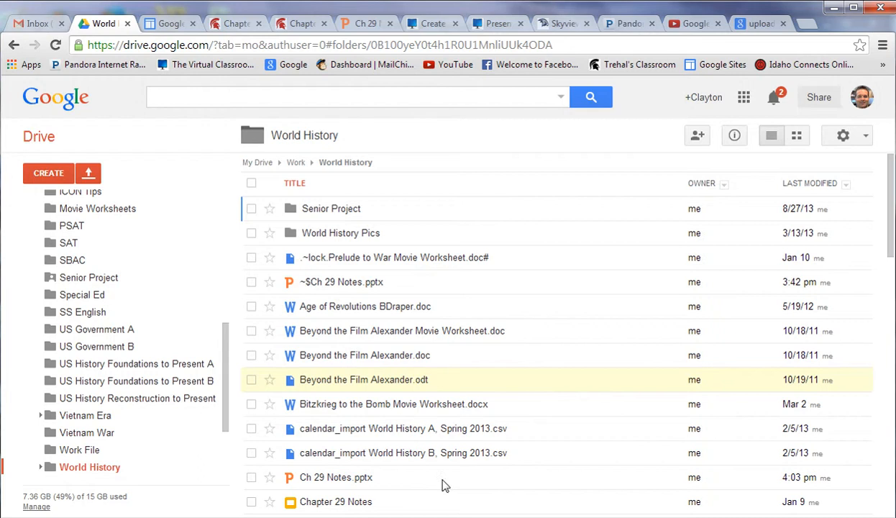
click(312, 517)
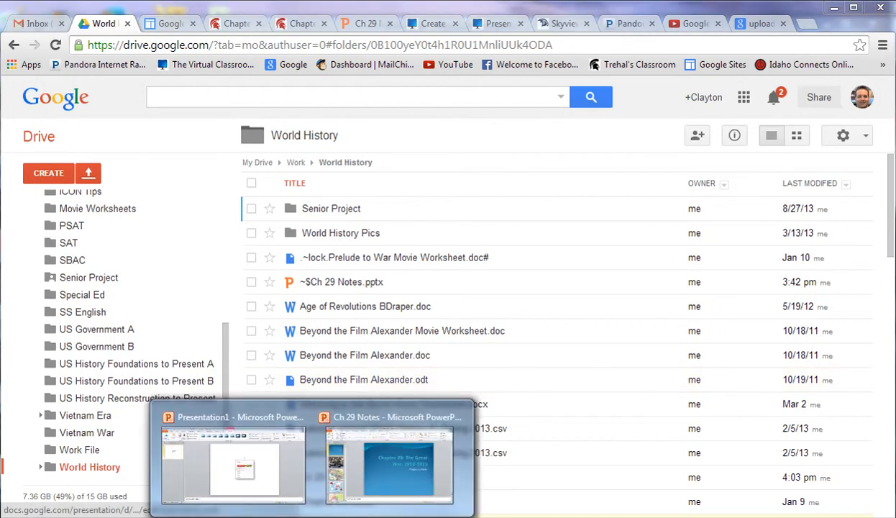
click(402, 476)
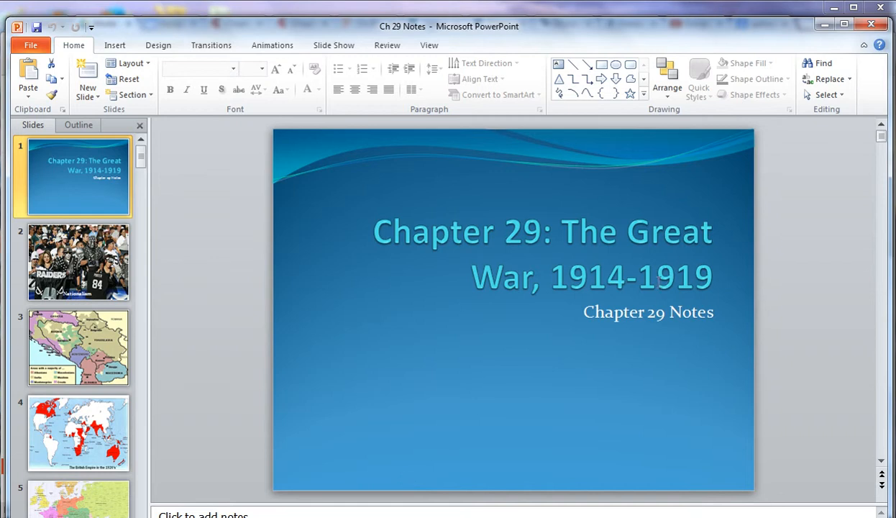
click(825, 25)
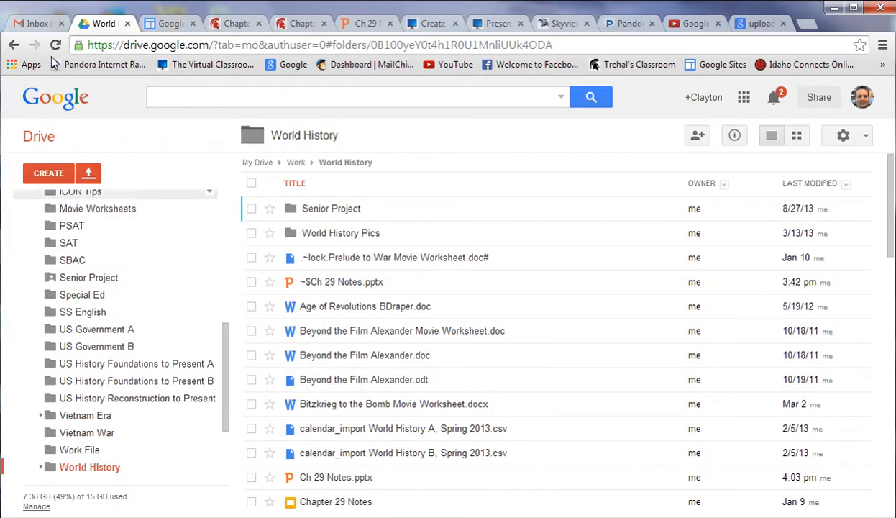
click(33, 24)
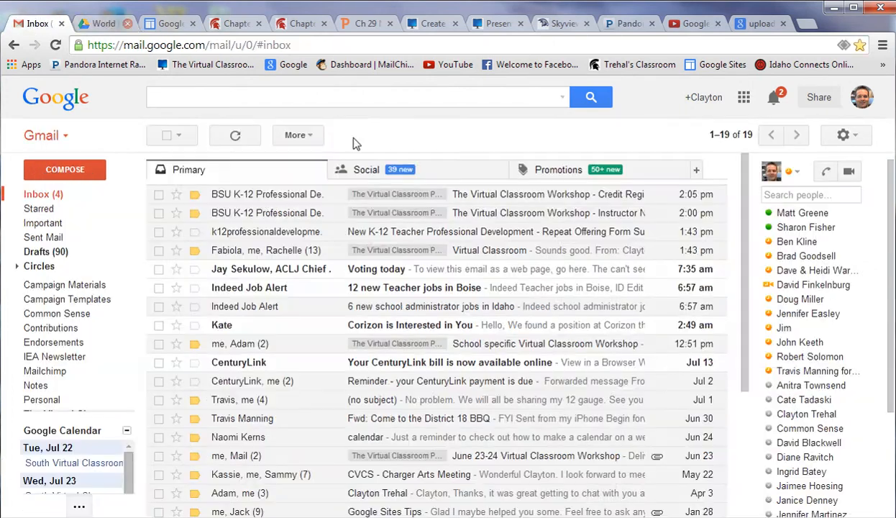
click(745, 102)
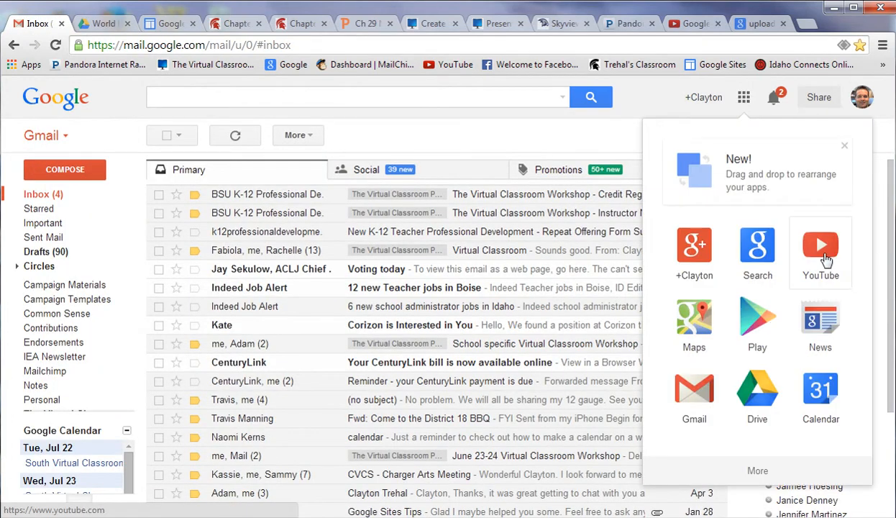
click(104, 25)
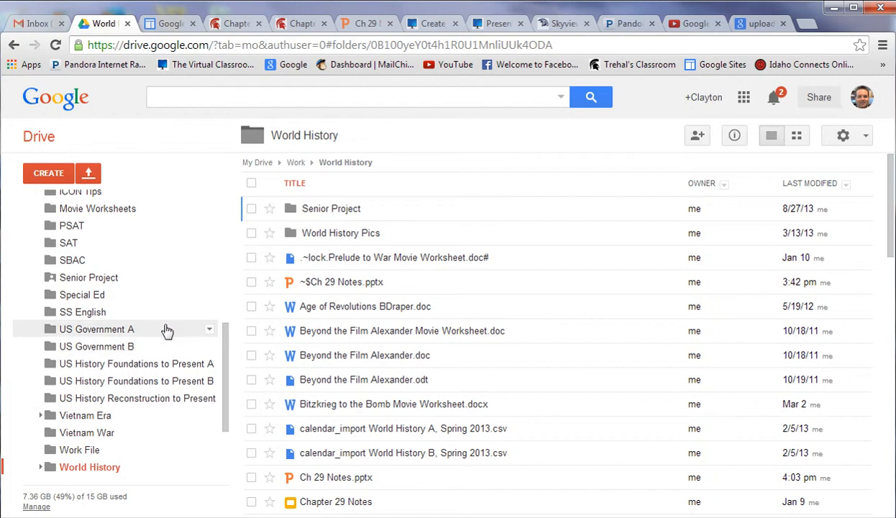
Step: Start uploading Ch 29 Notes.pptx into the World History folder, then cancel the upload
click(87, 176)
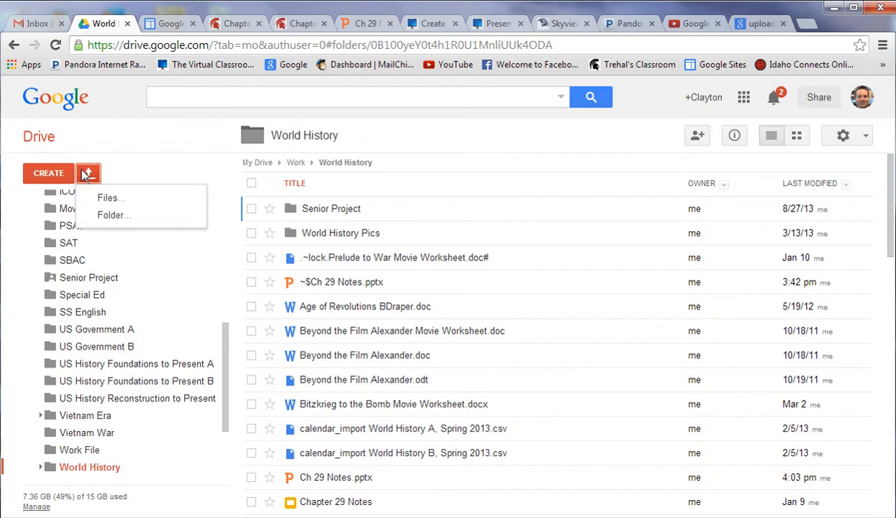
click(105, 198)
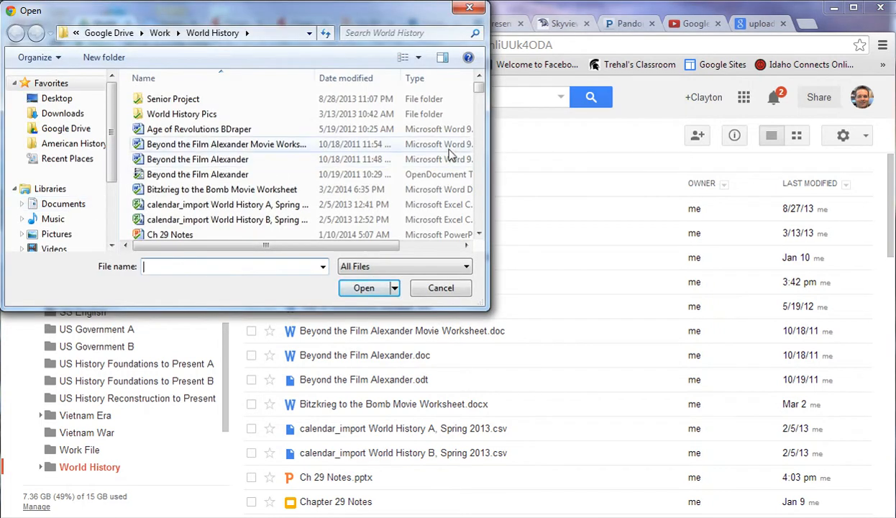
click(173, 235)
click(363, 288)
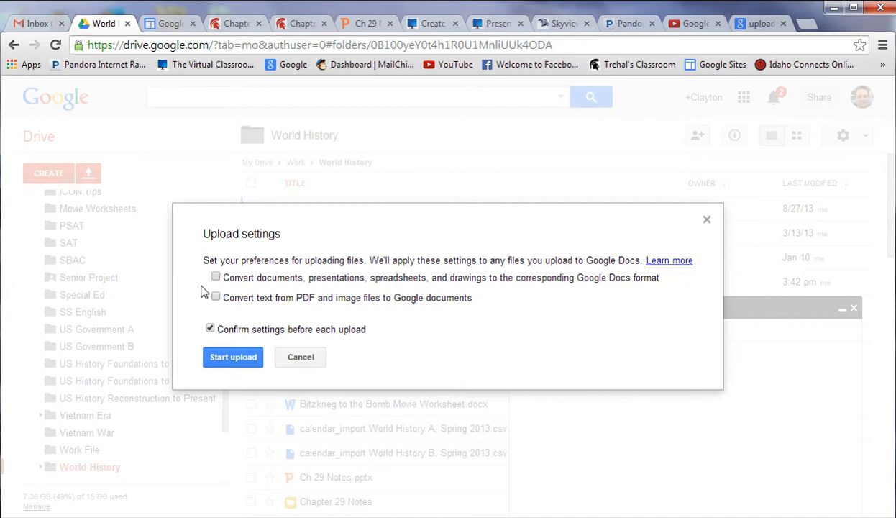
click(253, 363)
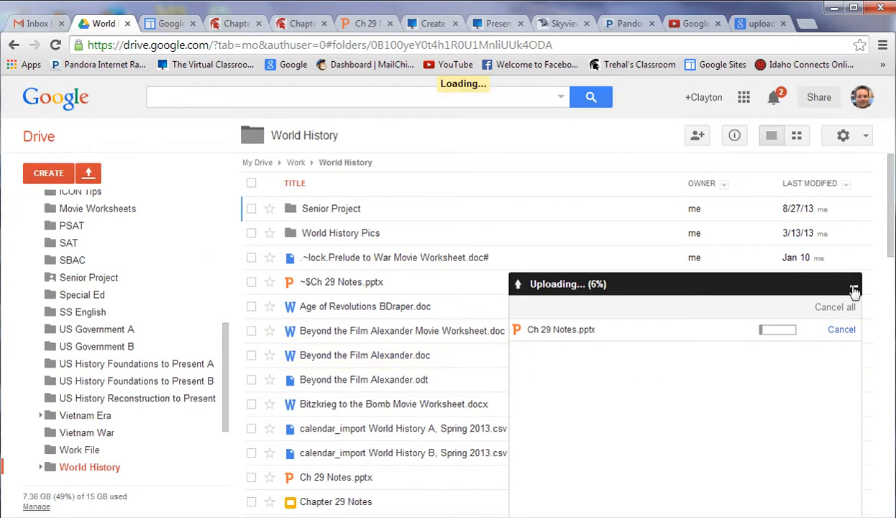
click(841, 330)
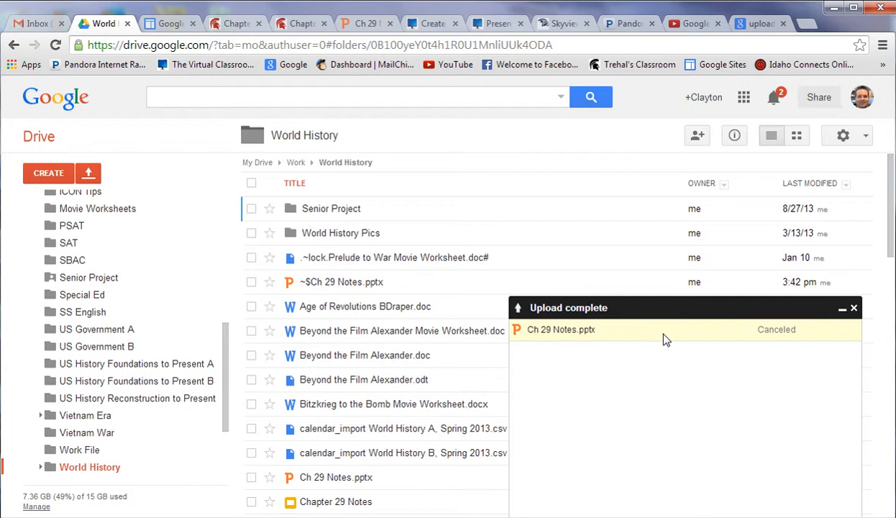
Step: Preview Ch 29 Notes.pptx and open its sharing settings, currently private to the owner
click(344, 477)
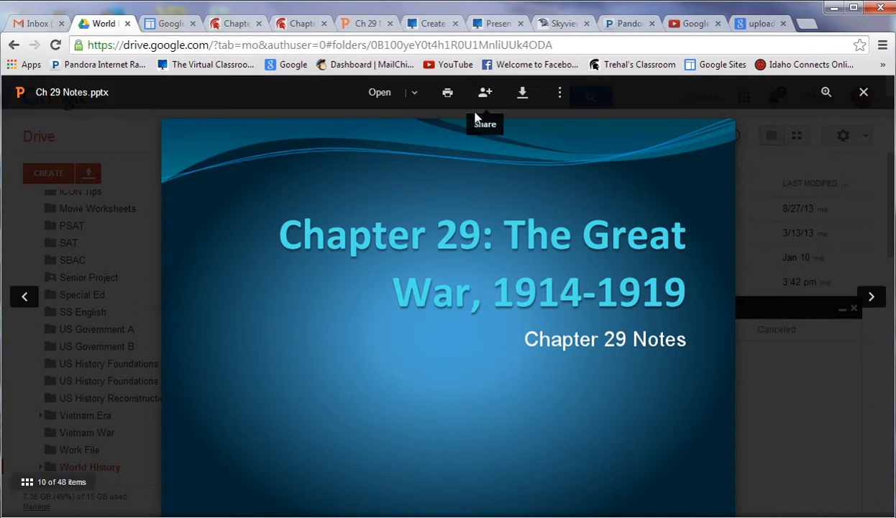
click(365, 22)
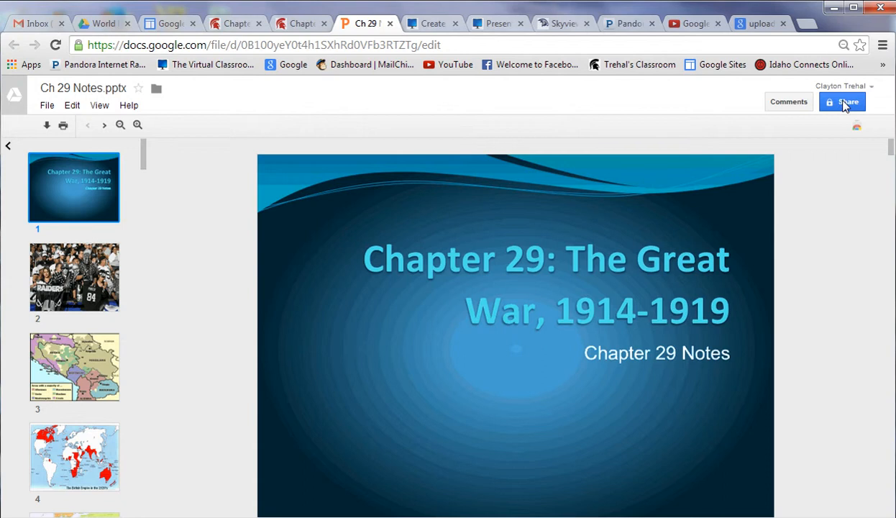
click(104, 23)
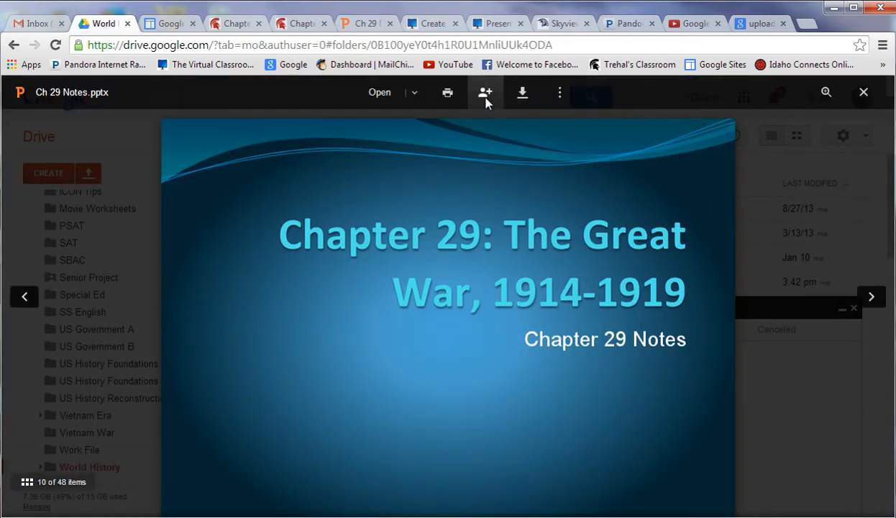
click(486, 101)
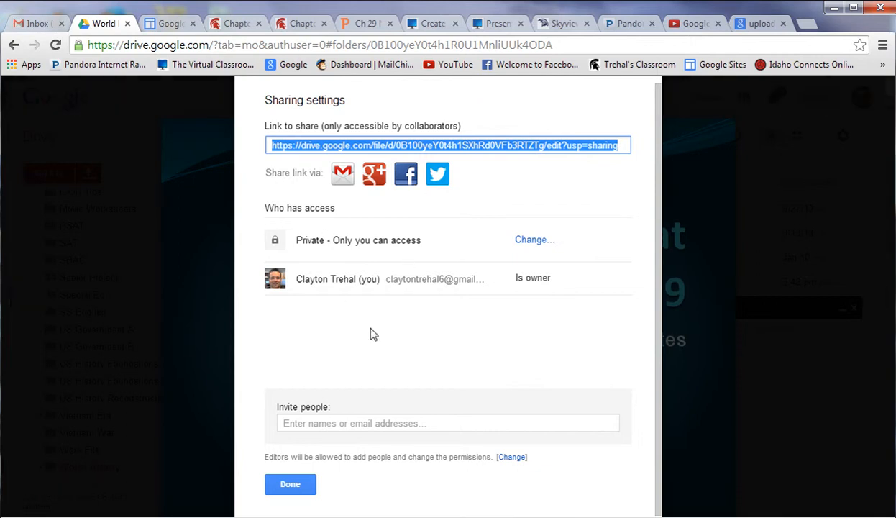
Step: Set Ch 29 Notes.pptx sharing to Anyone with the link, Can view
click(530, 240)
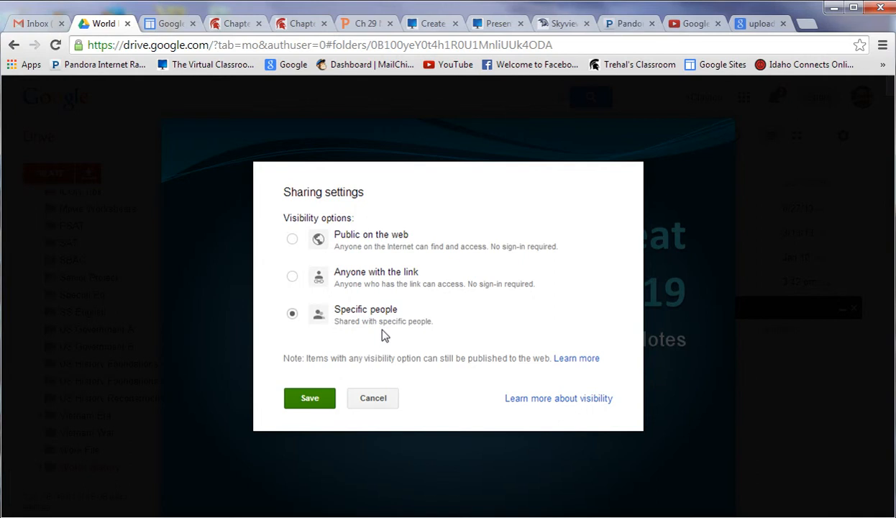
click(291, 278)
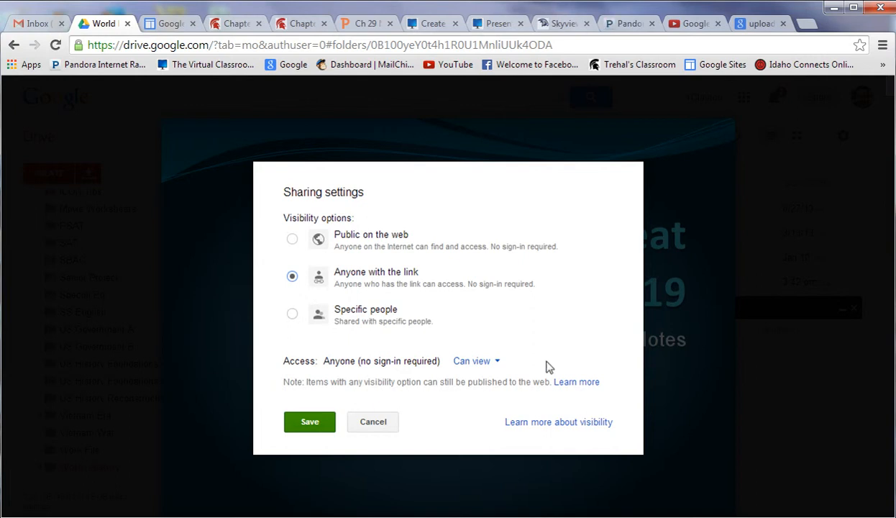
click(496, 367)
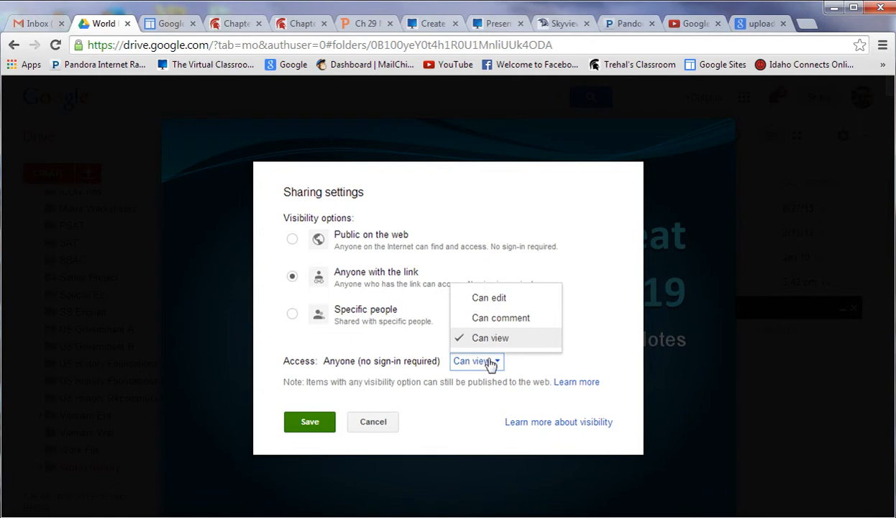
click(317, 424)
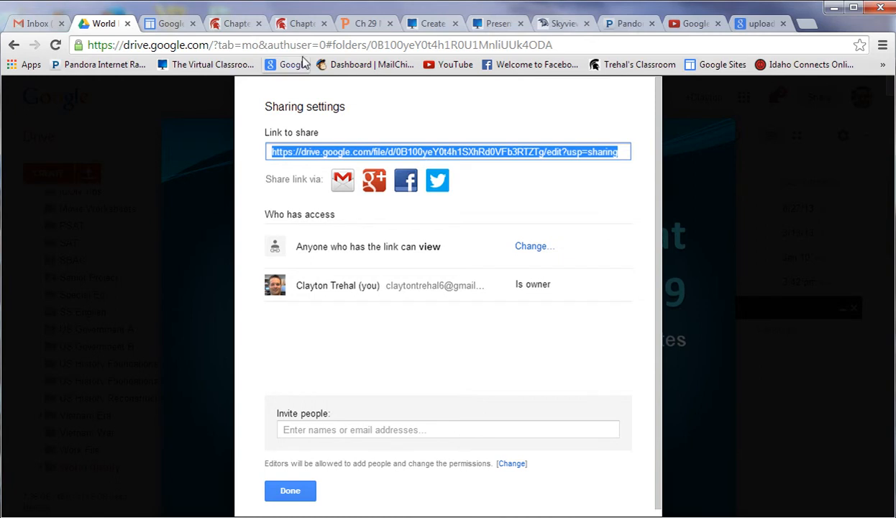
Step: Save the edited Chapter 29 Notes page in Google Sites
click(299, 24)
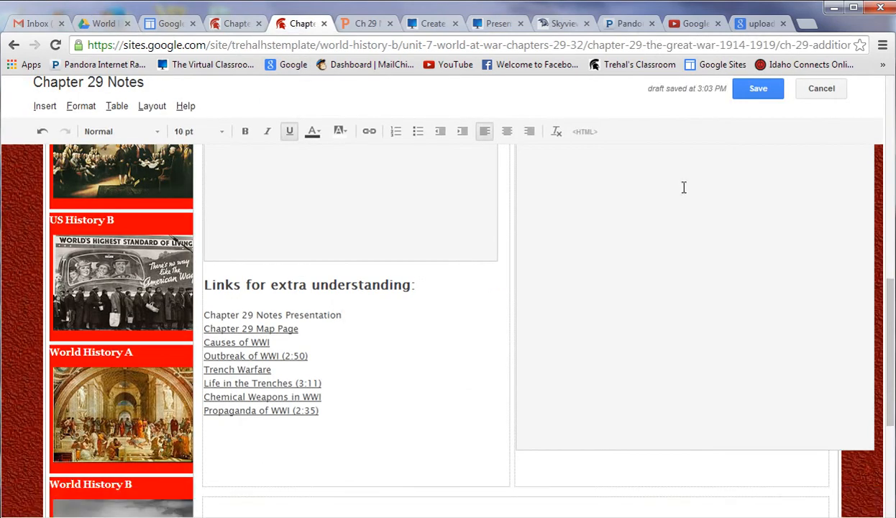
drag(892, 309, 892, 144)
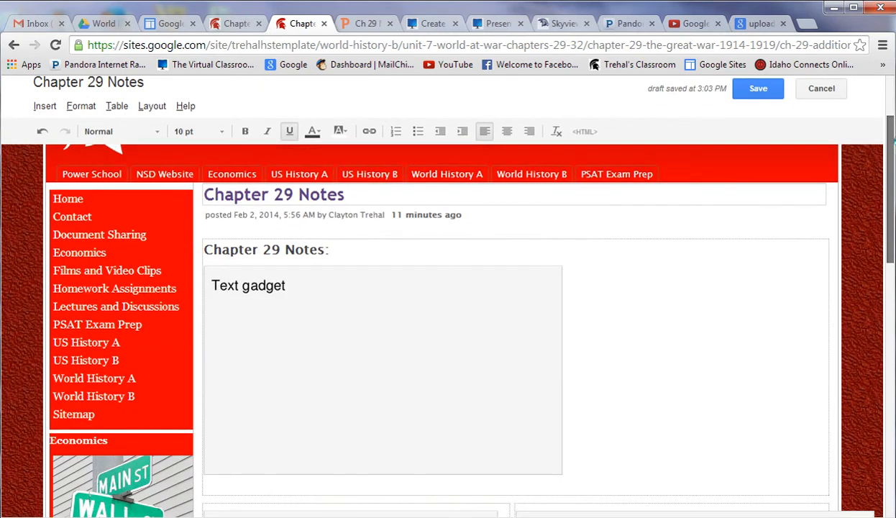
click(769, 95)
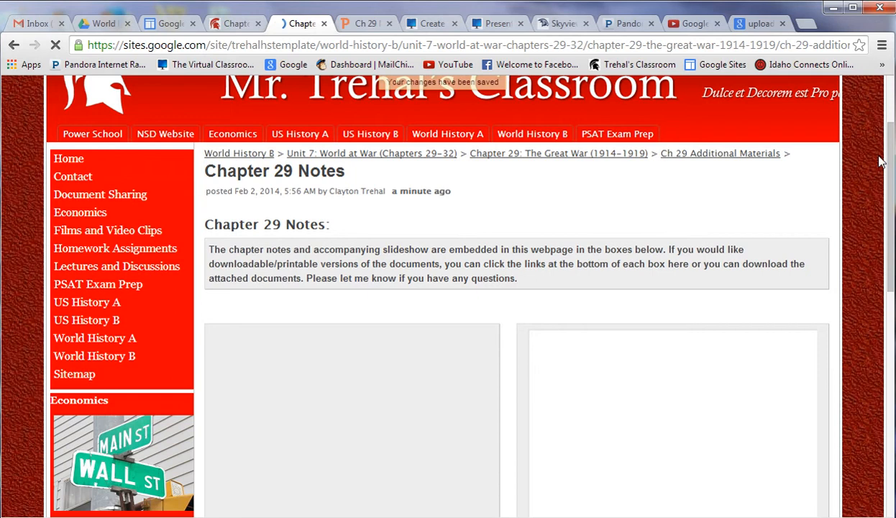
scroll(884, 174, up, 2)
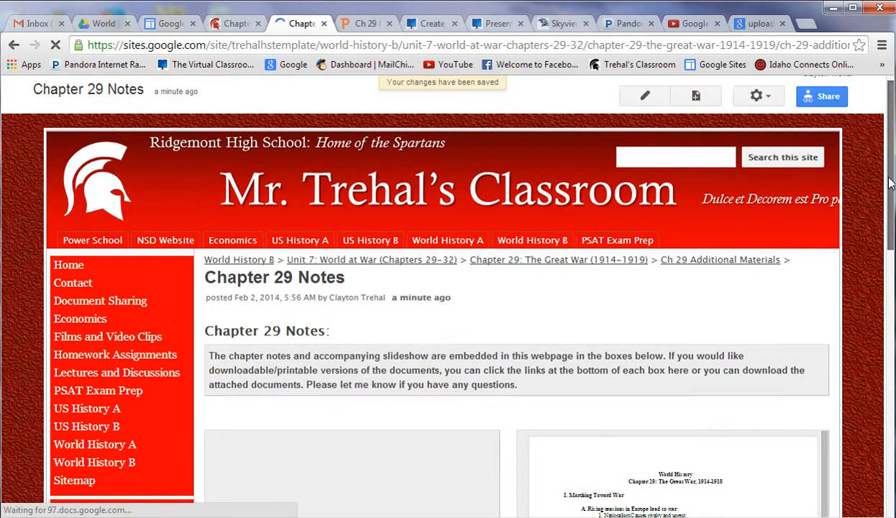
Step: Reopen the page for editing and select the 'Chapter 29 Notes Presentation' line
click(645, 99)
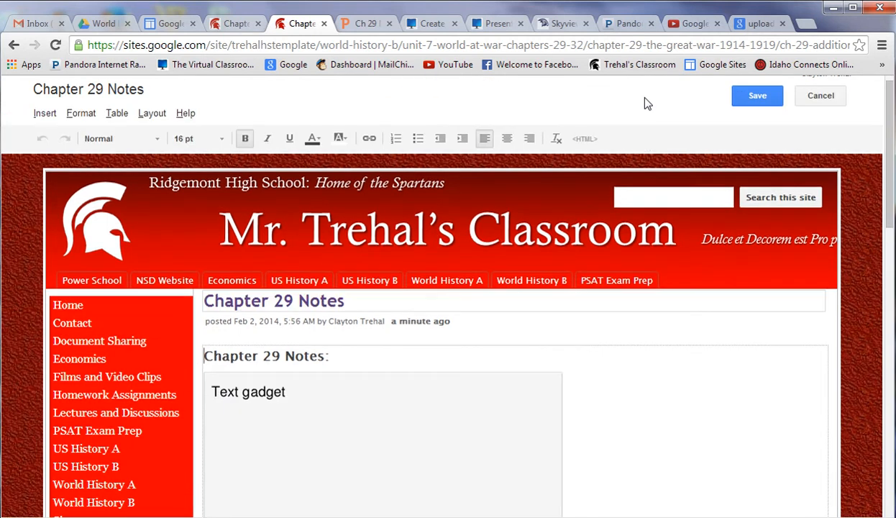
drag(892, 189, 891, 374)
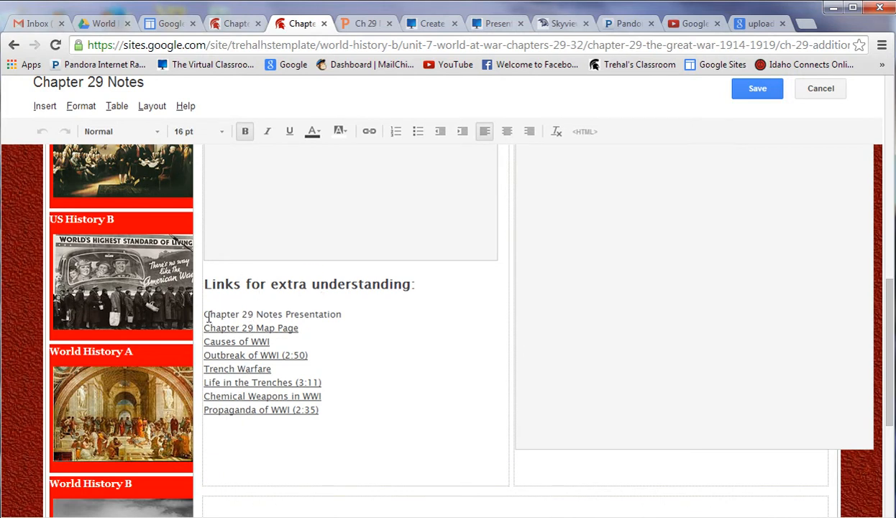
click(352, 315)
drag(343, 314, 205, 313)
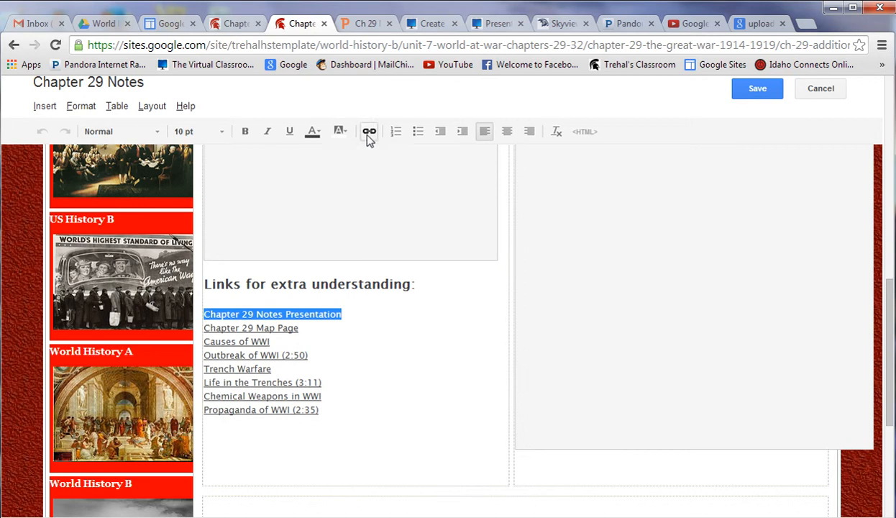
click(53, 105)
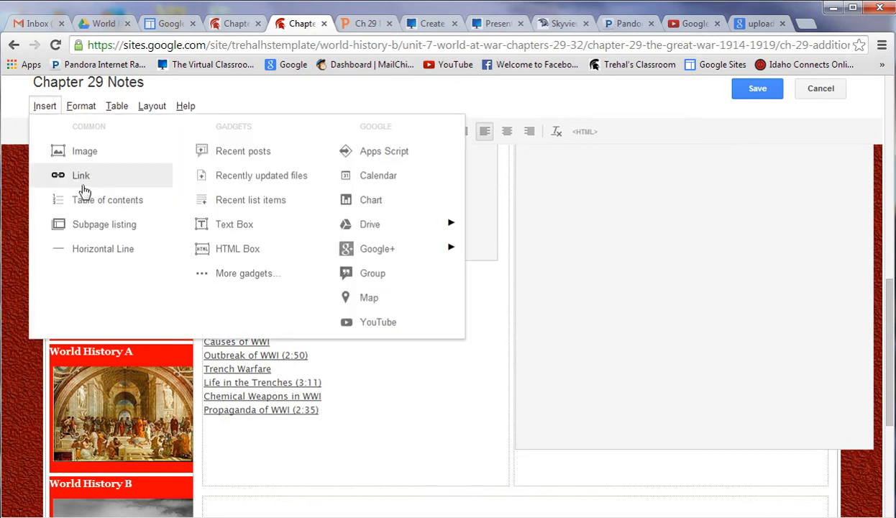
click(420, 104)
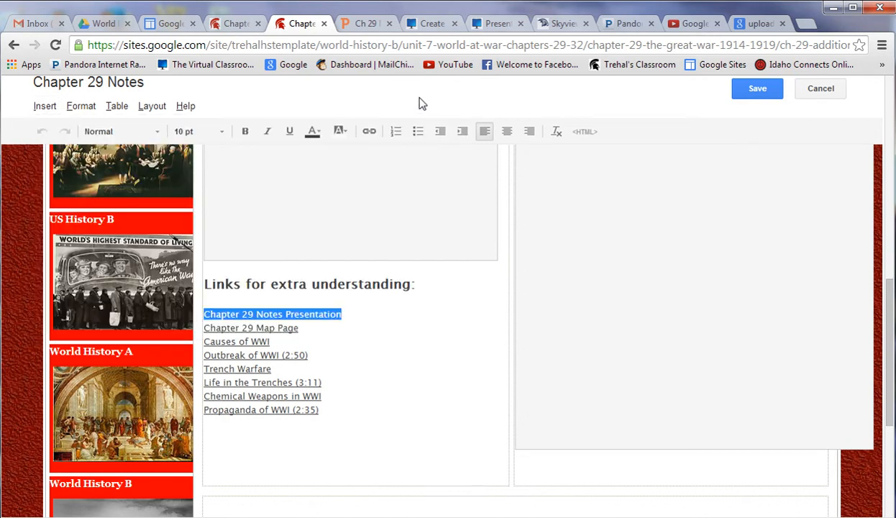
Step: Link 'Chapter 29 Notes Presentation' to the pasted Drive share URL, opening in a new window
click(368, 132)
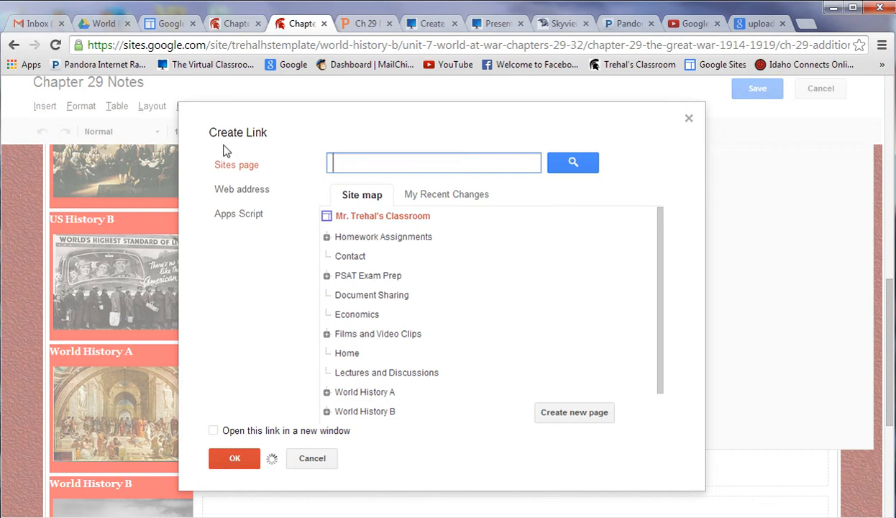
click(250, 191)
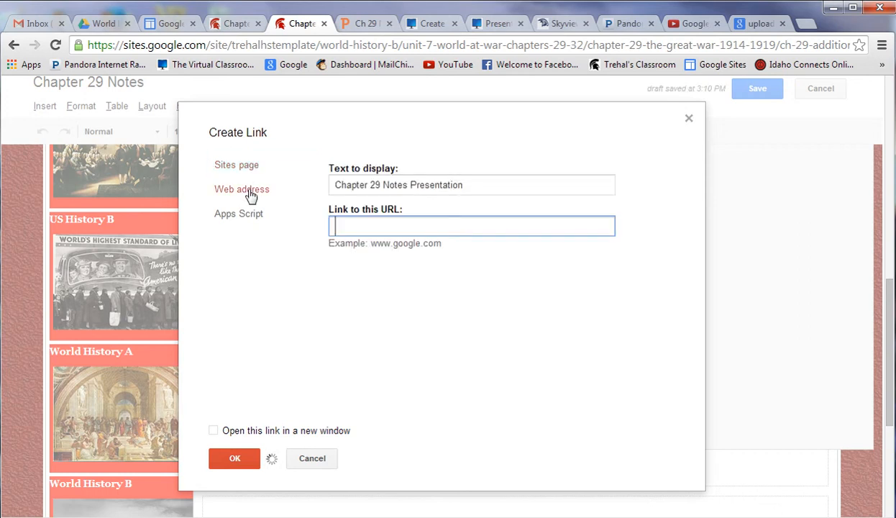
click(241, 173)
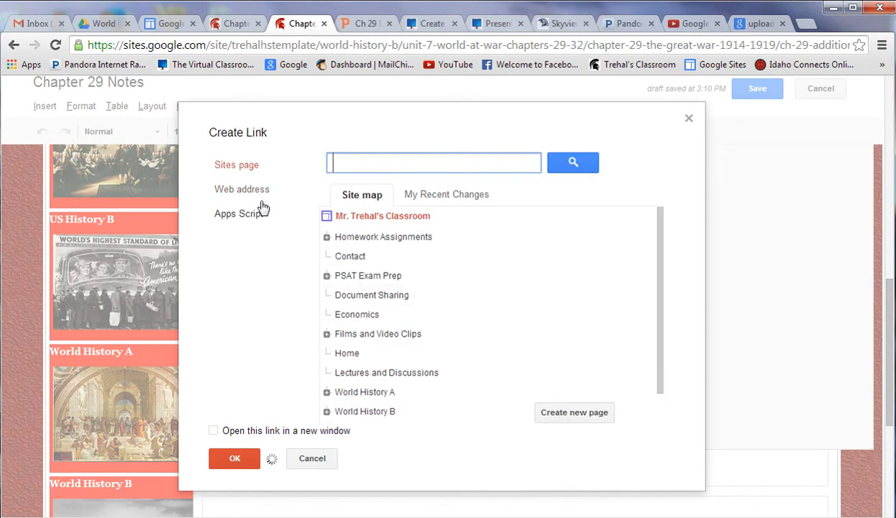
click(254, 193)
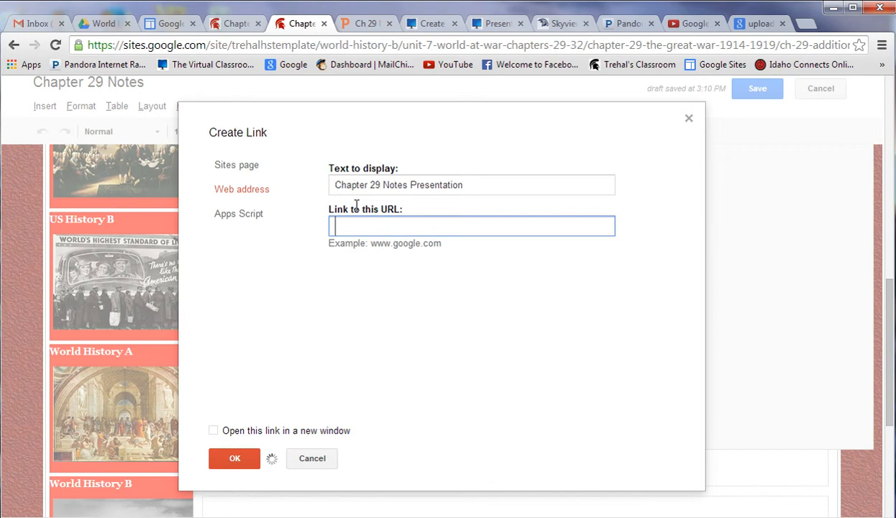
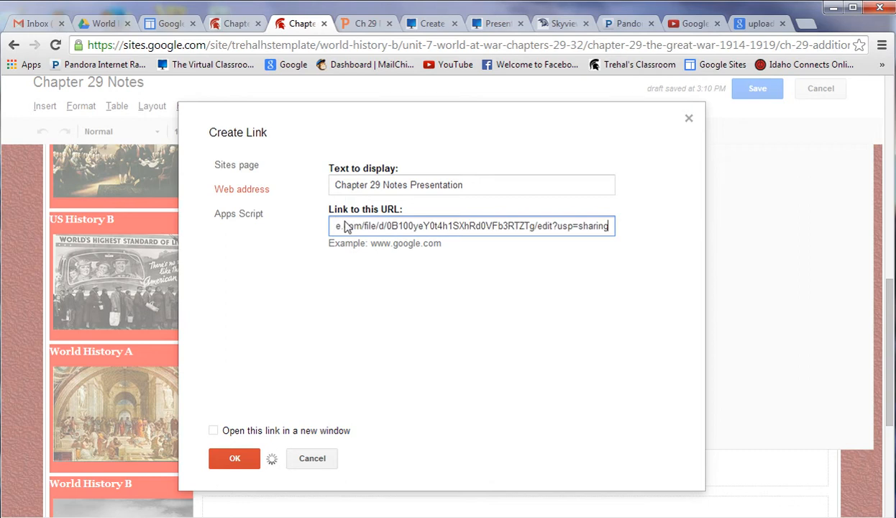
click(212, 429)
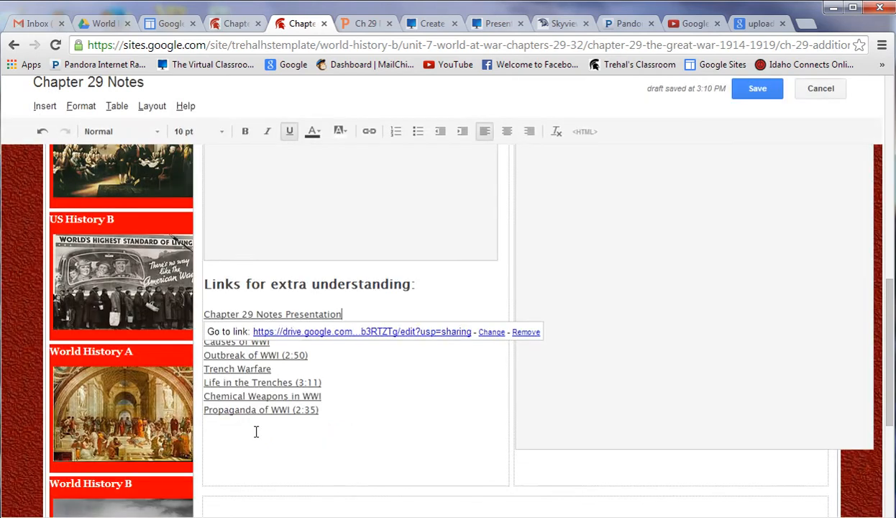
click(368, 423)
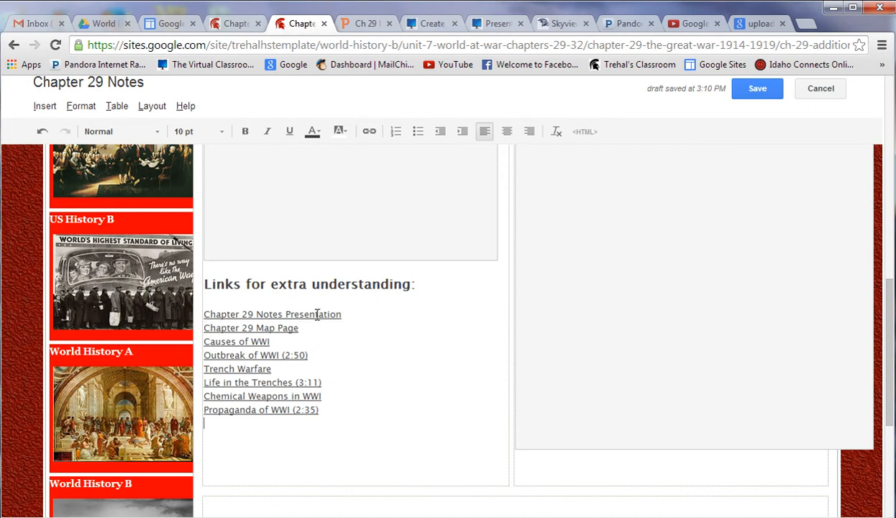
click(342, 26)
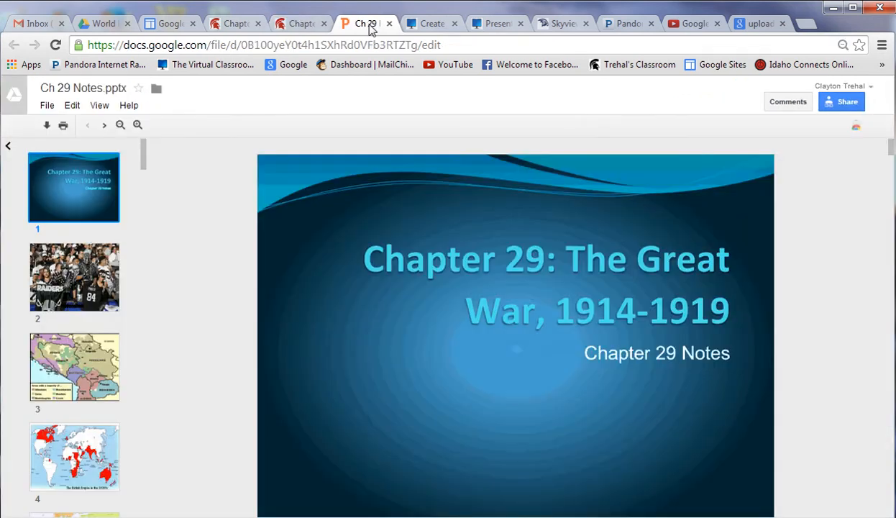
Step: Look over the presentation's File menu in Drive, then return to the Sites page editor
click(44, 107)
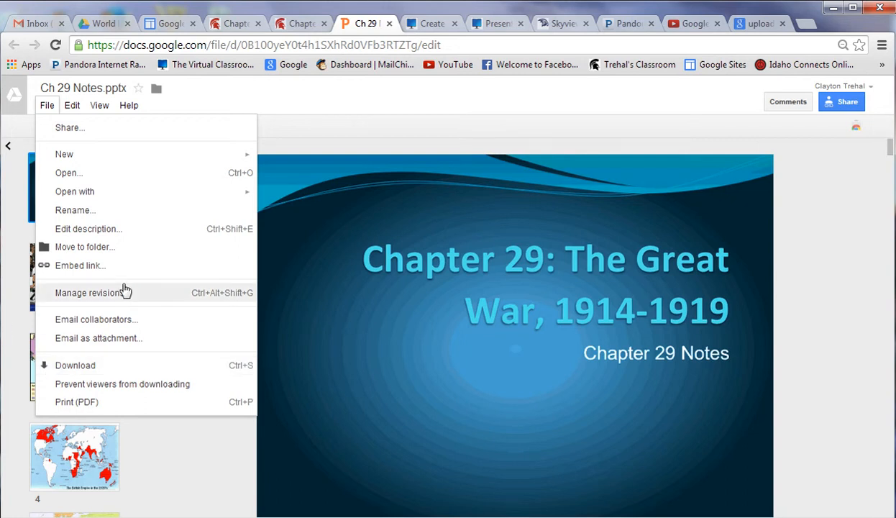
click(296, 23)
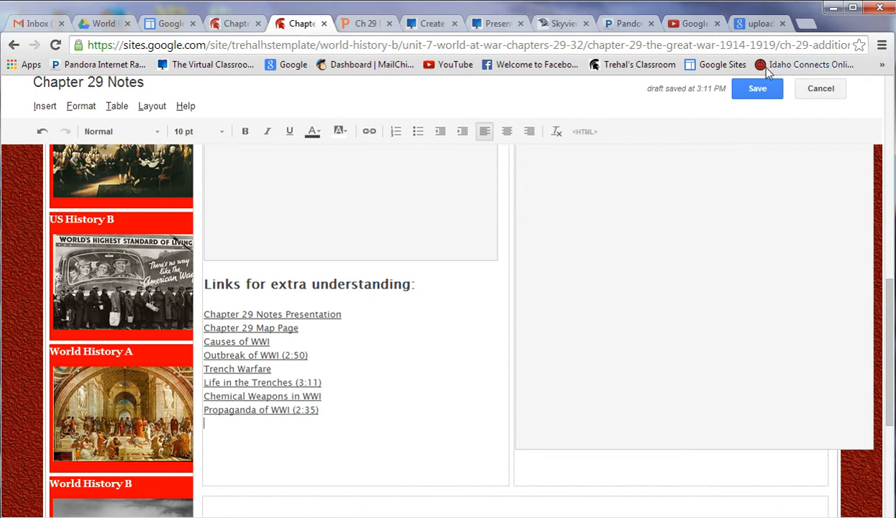
Step: Save the Chapter 29 Notes page and scroll to check the published presentation link
click(764, 92)
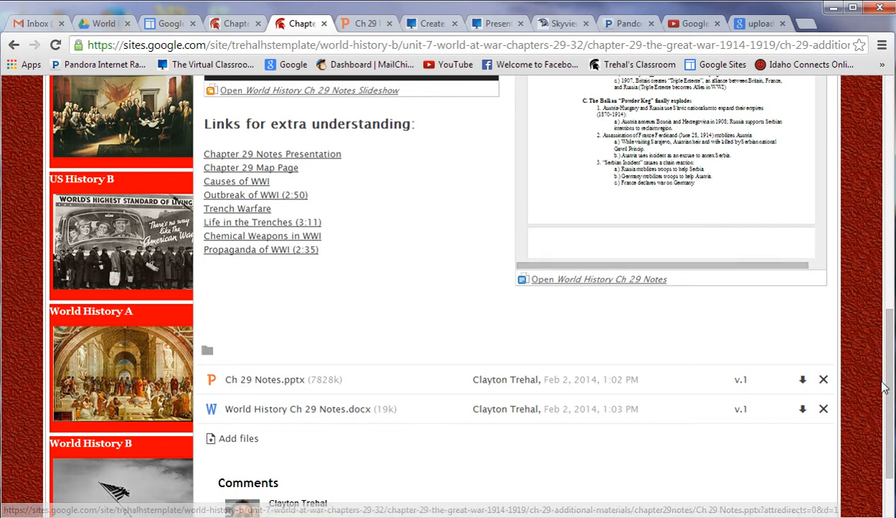
drag(893, 377, 890, 280)
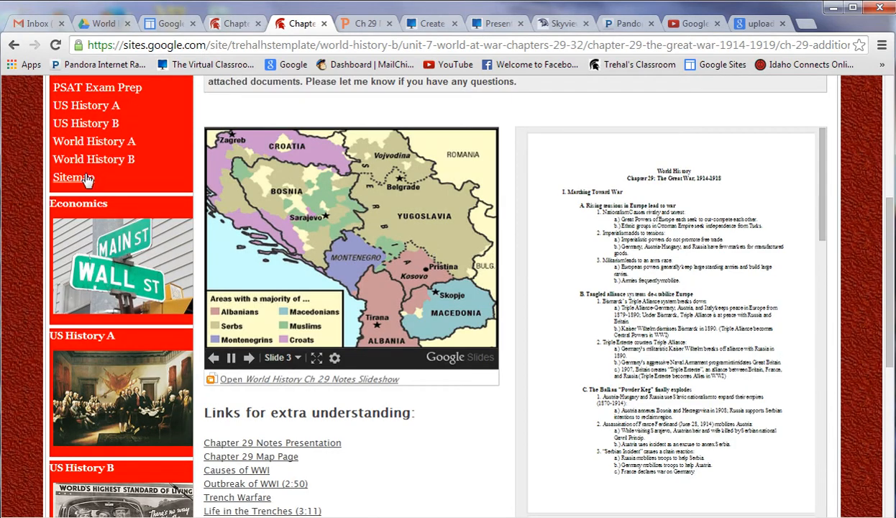
click(104, 26)
Step: Close Drive's sharing settings and the presentation preview, then return to the published Chapter 29 Notes page
click(287, 489)
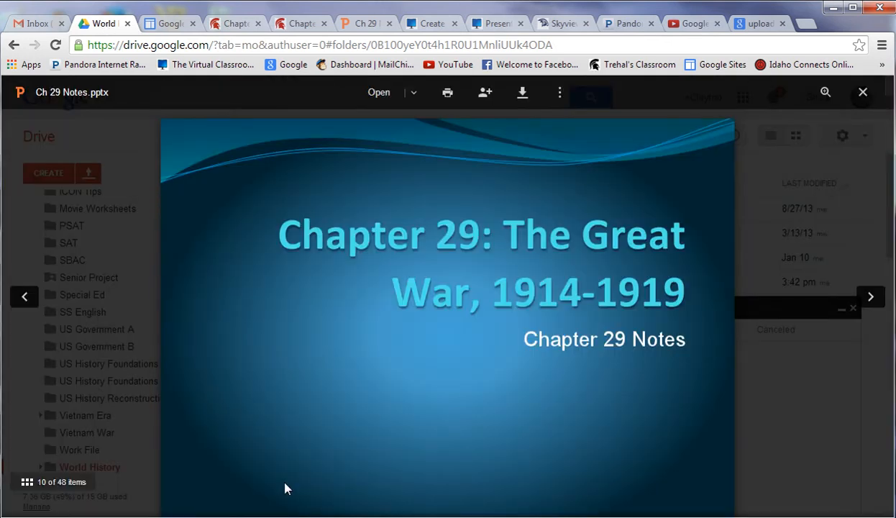
click(860, 95)
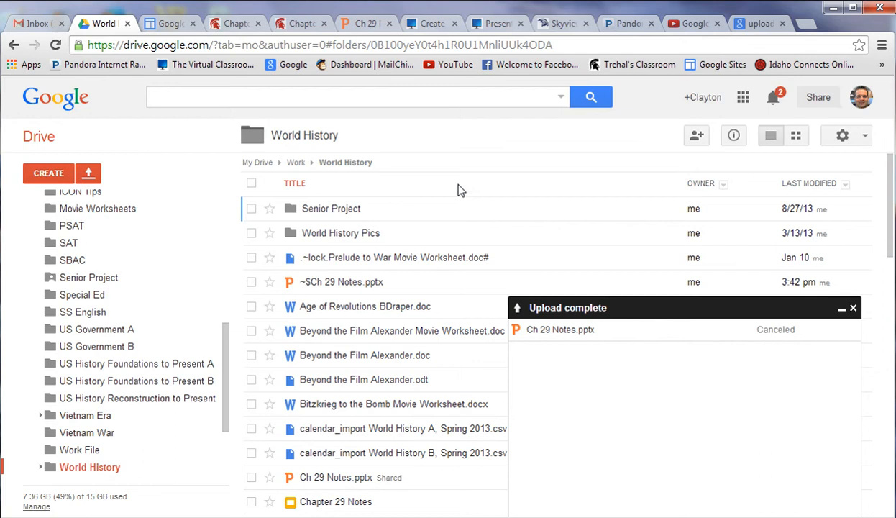
click(301, 26)
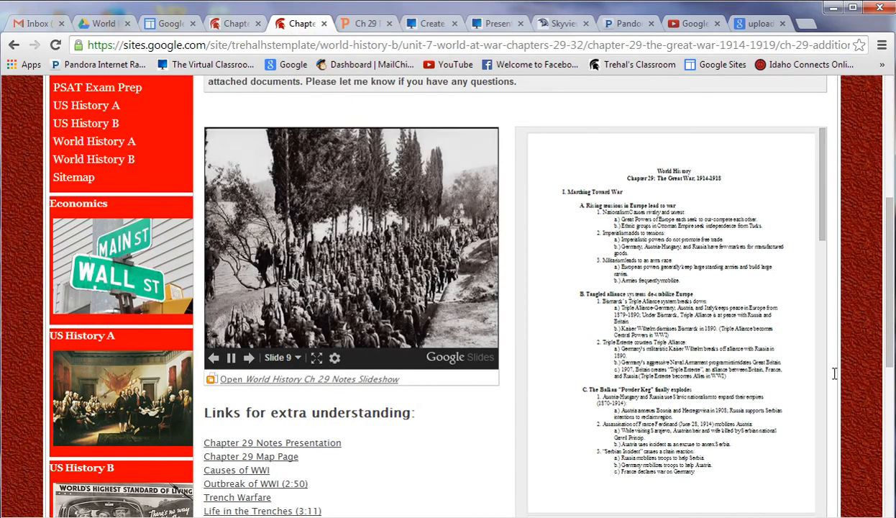
Step: Go back to the Drive World History folder and close the upload-complete notice
drag(890, 310, 895, 192)
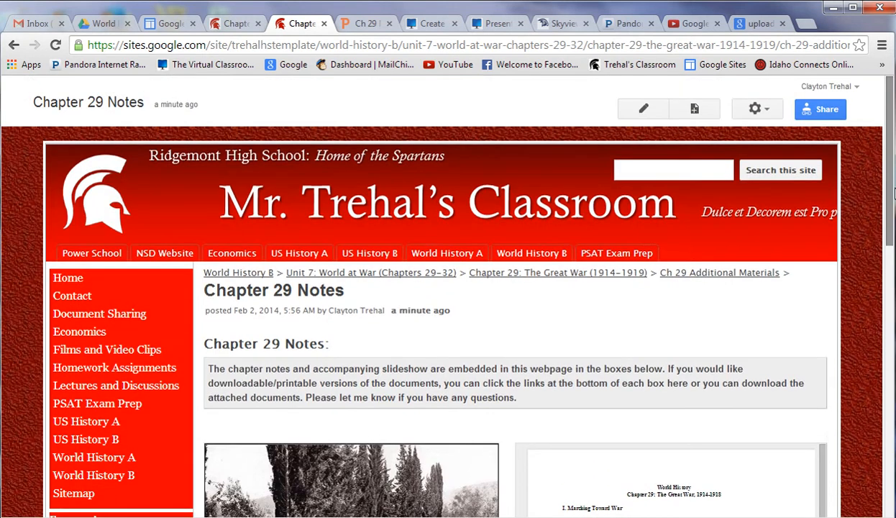
click(101, 24)
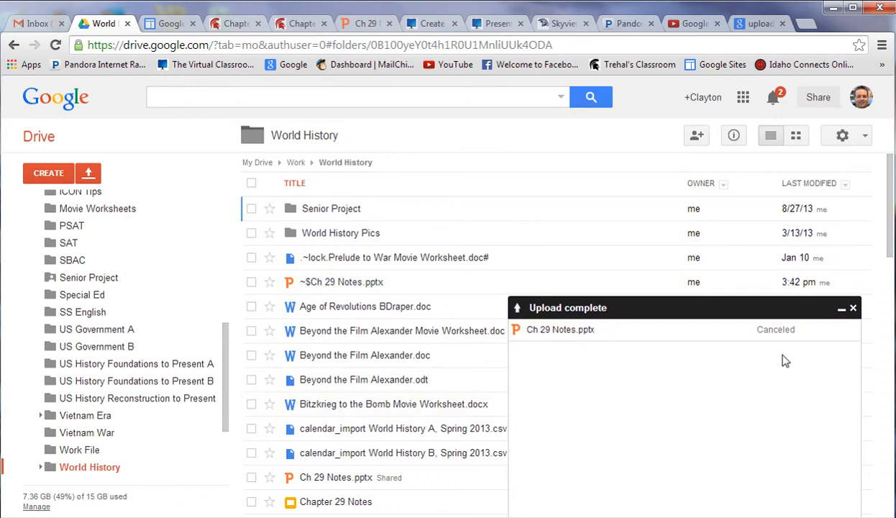
click(853, 309)
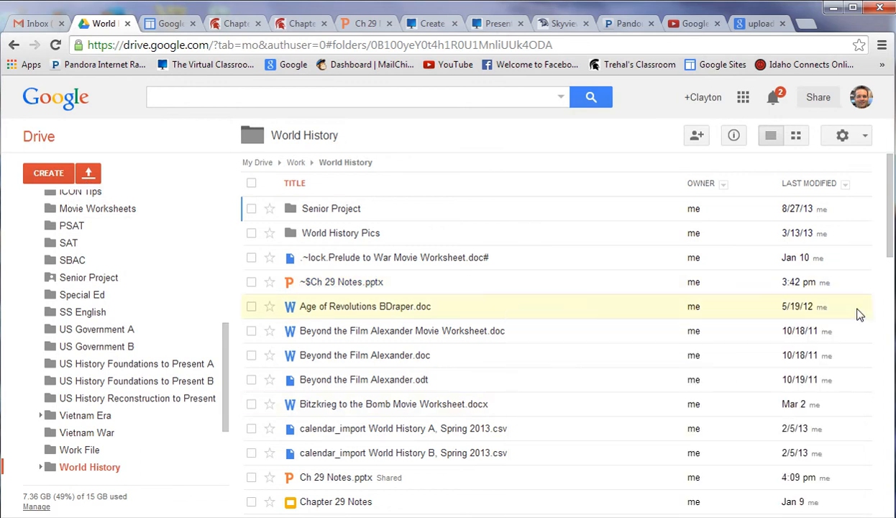